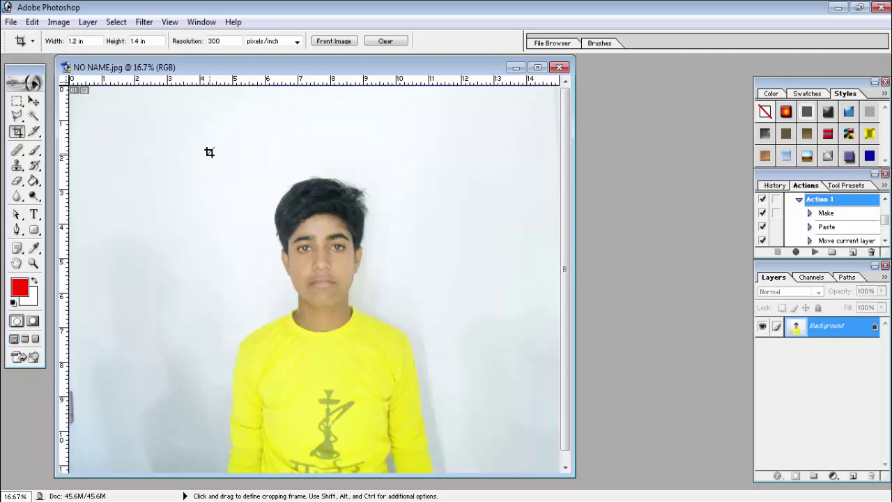
# Step: Crop the portrait to 1.2 × 1.4 in at 300 ppi, framing the head and shoulders
pyautogui.moveTo(392, 326); pyautogui.dragTo(459, 388)
pyautogui.press('Return')
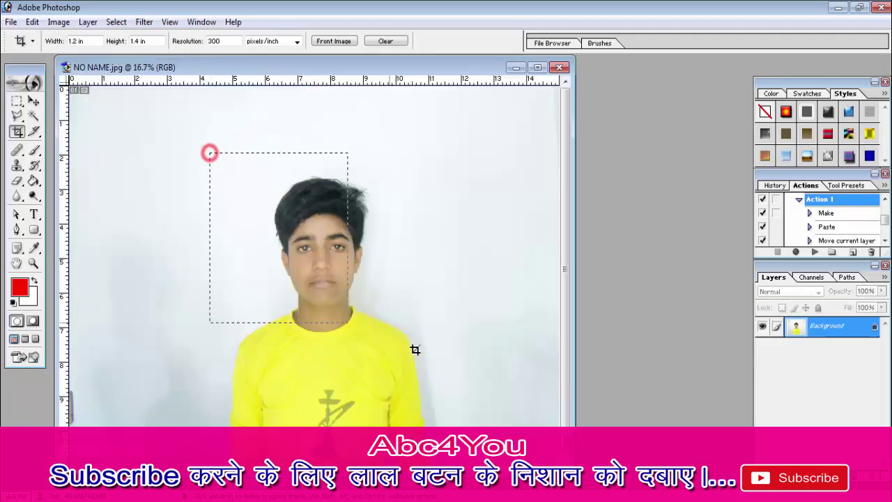
pyautogui.moveTo(415, 349); pyautogui.dragTo(459, 388)
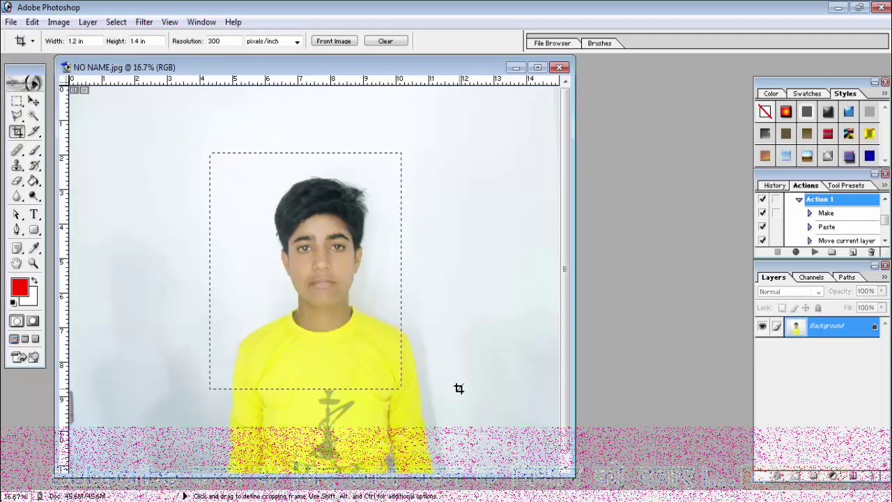
pyautogui.press('Return')
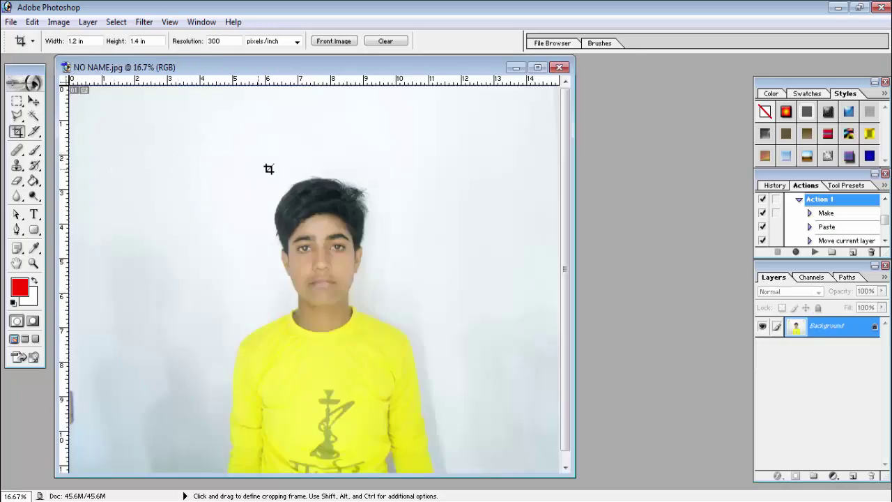
pyautogui.moveTo(321, 261); pyautogui.dragTo(461, 390)
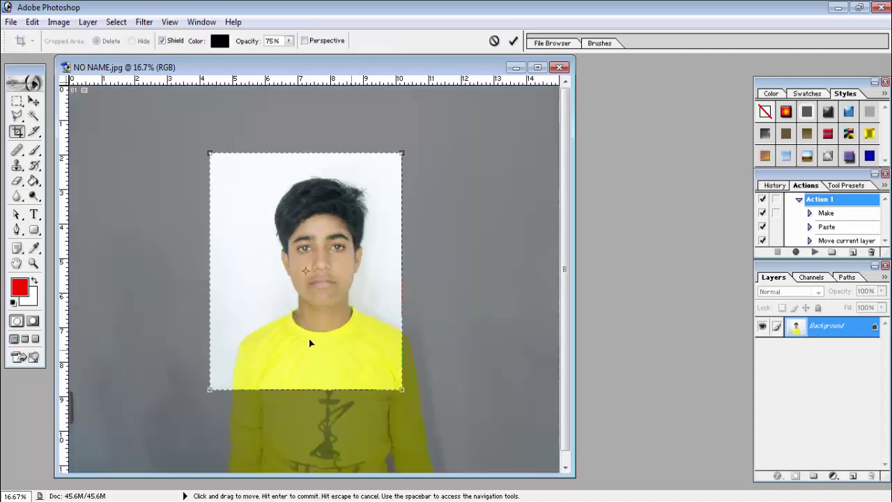
pyautogui.moveTo(301, 342); pyautogui.dragTo(319, 353)
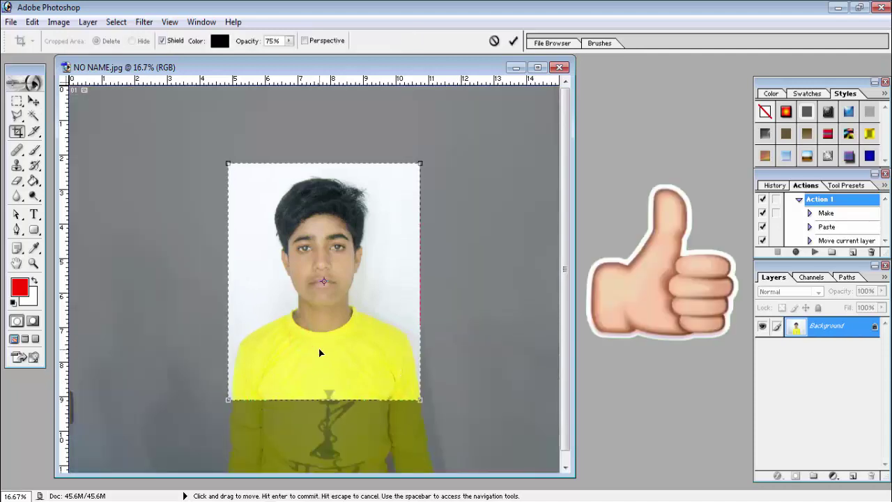
pyautogui.press('Return')
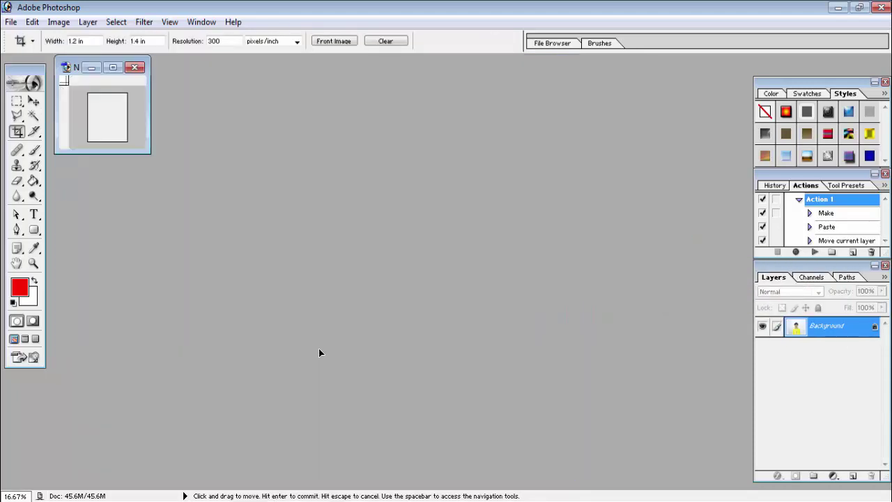
# Step: Apply Edit > Stroke to the photo, then play back Action 1 with F2
pyautogui.click(32, 21)
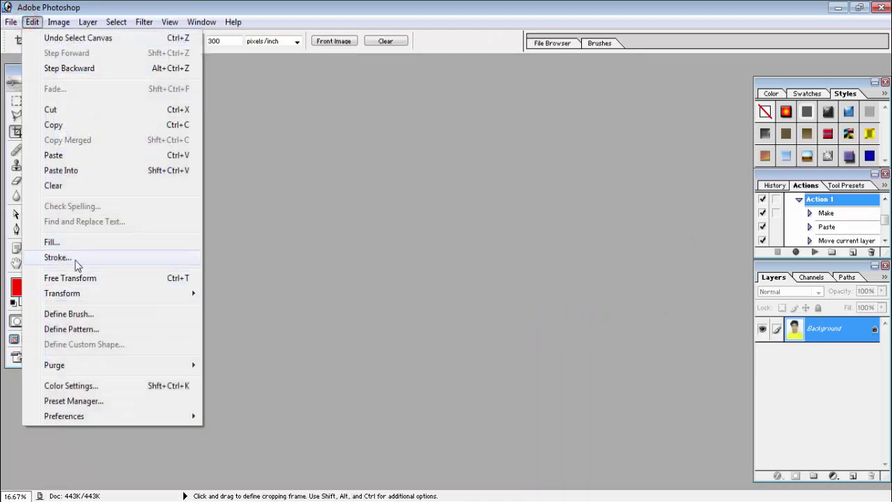
pyautogui.click(74, 257)
pyautogui.press('Return')
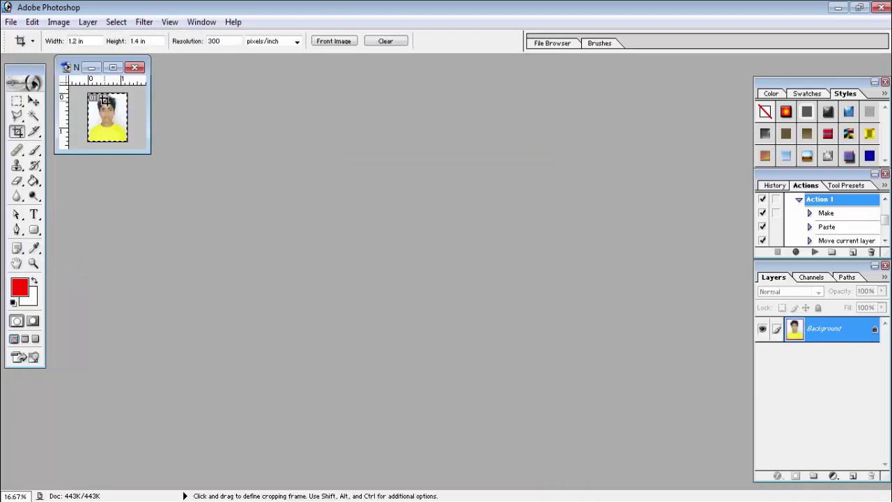
pyautogui.press('F2')
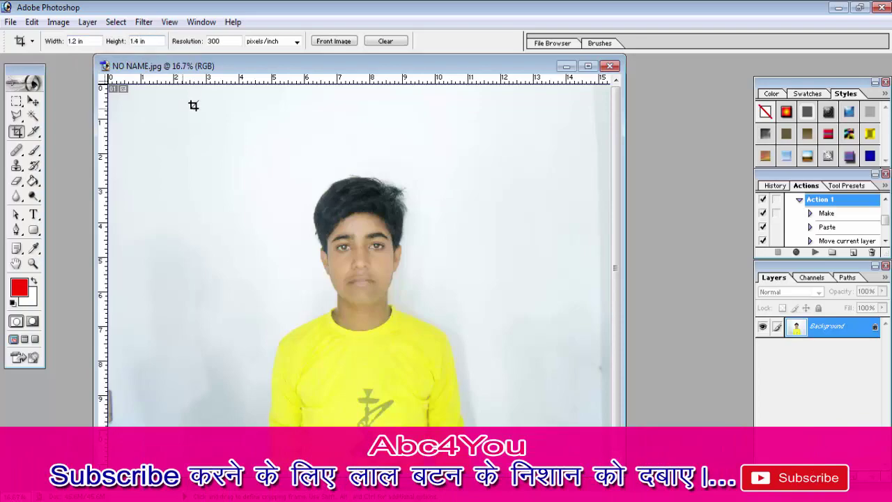
# Step: Recrop the full portrait to a 1.2 × 1.4 in, 300 ppi box centred on the face
pyautogui.moveTo(239, 153); pyautogui.dragTo(508, 365)
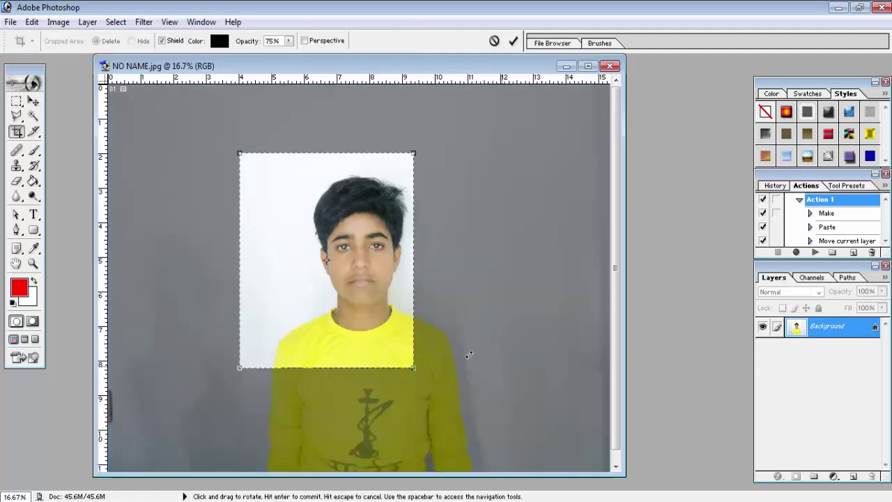
pyautogui.moveTo(350, 296)
pyautogui.mouseDown()
pyautogui.moveTo(421, 387)
pyautogui.moveTo(462, 405)
pyautogui.mouseUp()
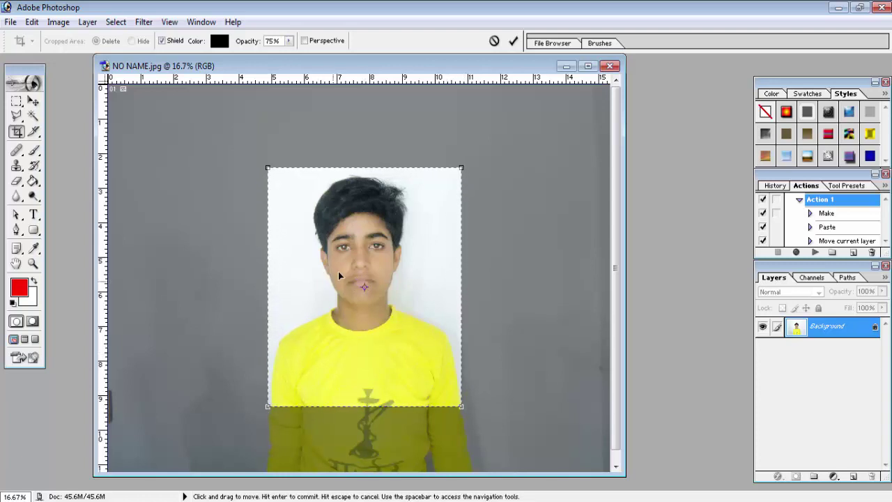
pyautogui.press('Return')
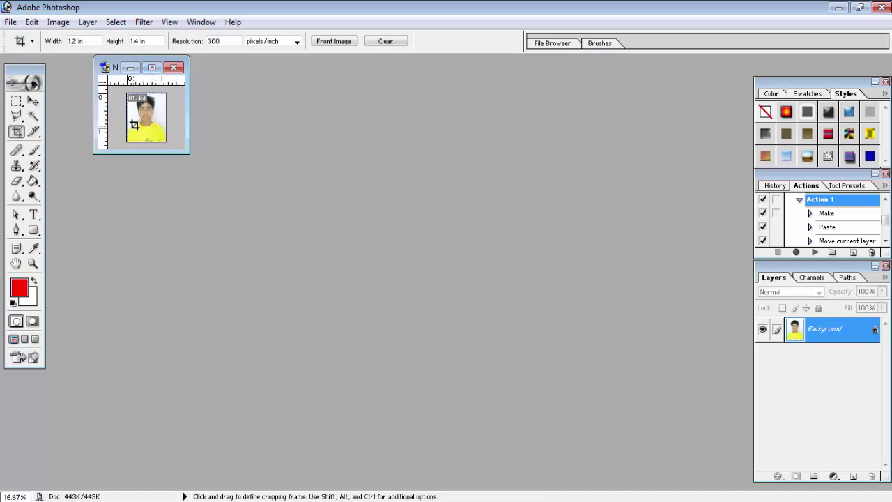
# Step: Select the entire cropped passport photo and copy it to the clipboard
pyautogui.hotkey('ctrl', 'a')
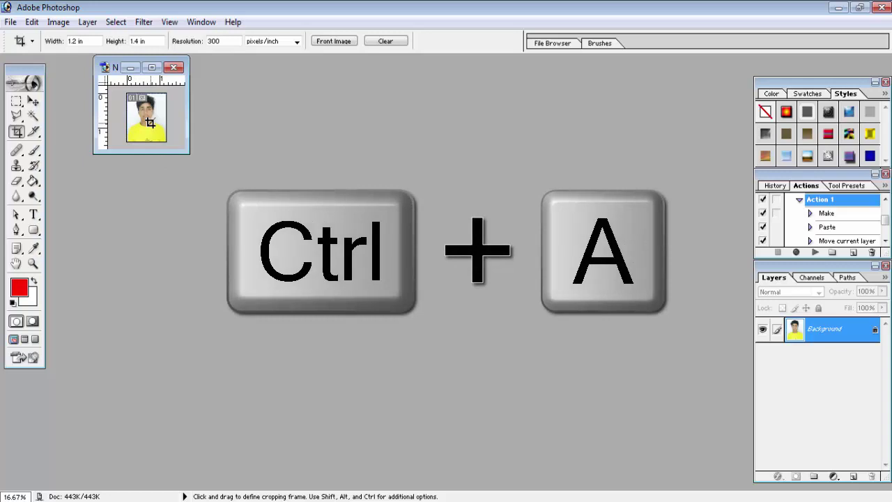
pyautogui.press('ctrl')
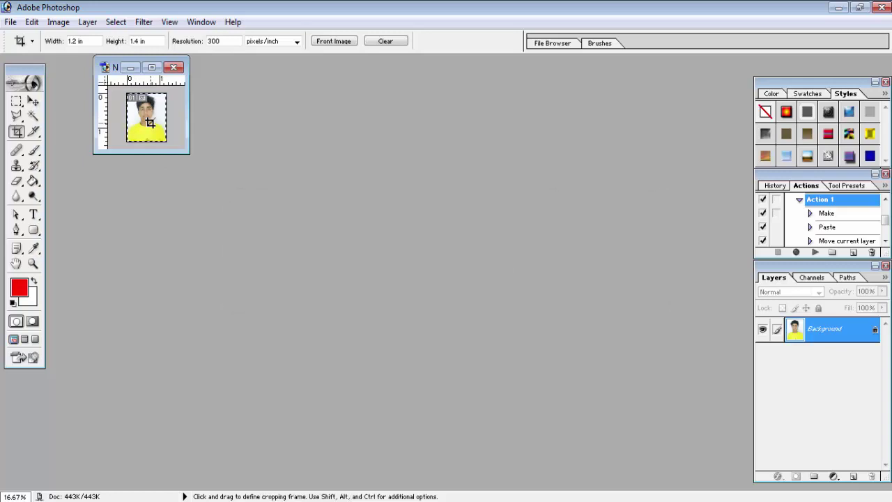
pyautogui.hotkey('ctrl', 'c')
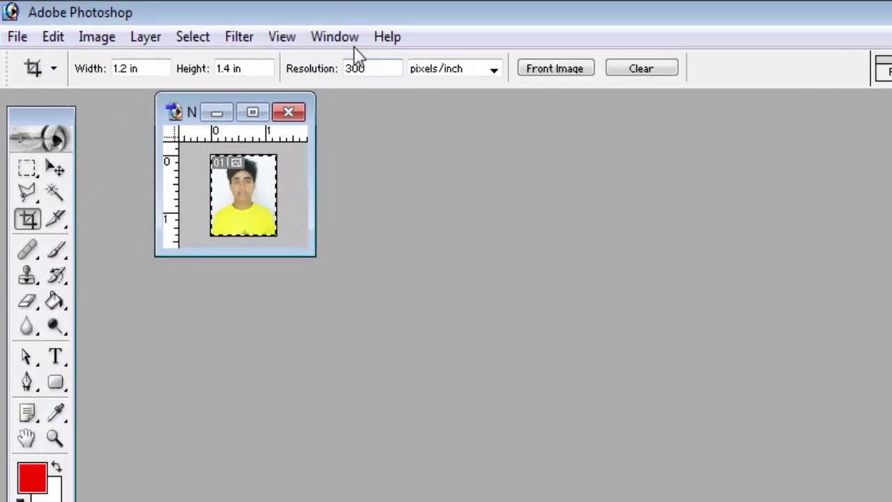
pyautogui.click(336, 37)
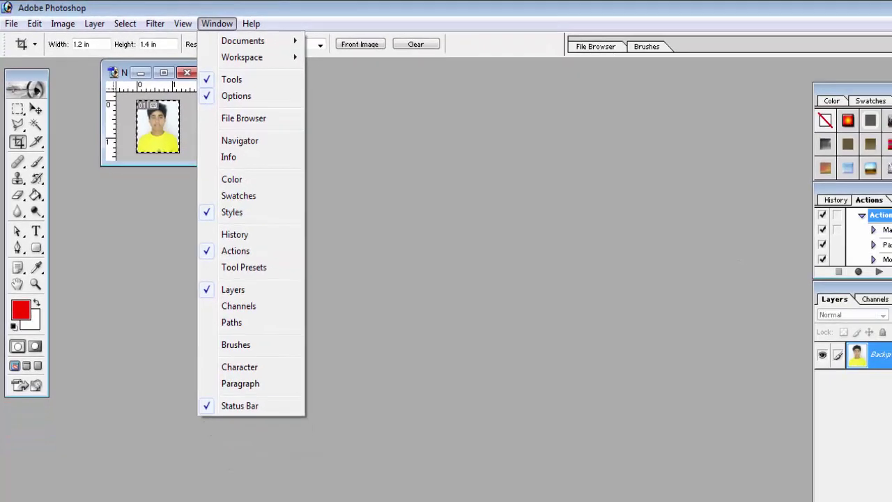
pyautogui.click(846, 171)
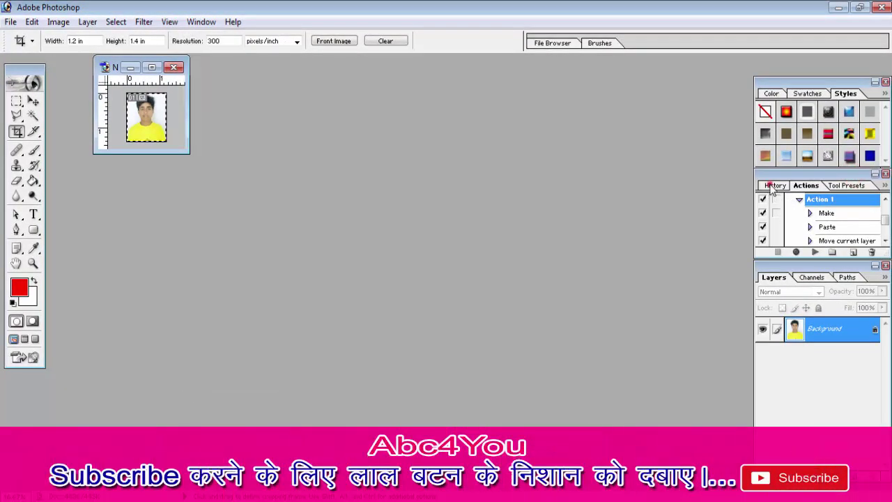
pyautogui.click(773, 185)
pyautogui.click(806, 185)
pyautogui.click(848, 185)
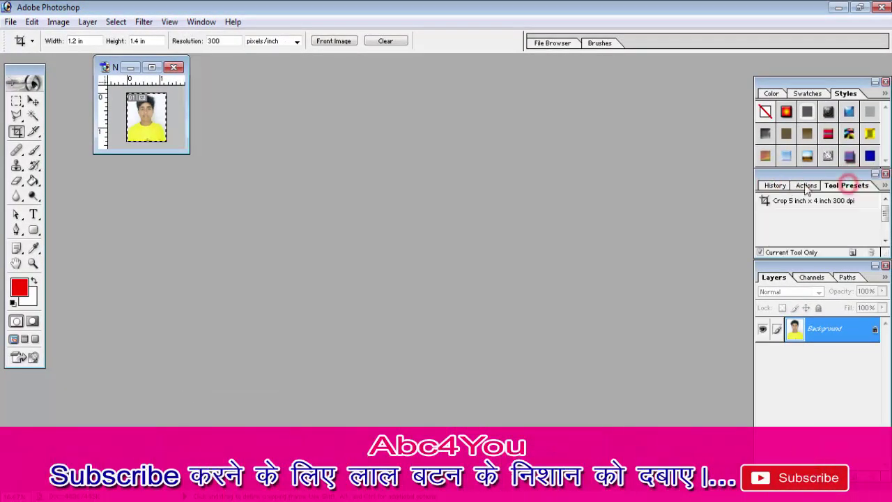
pyautogui.click(806, 186)
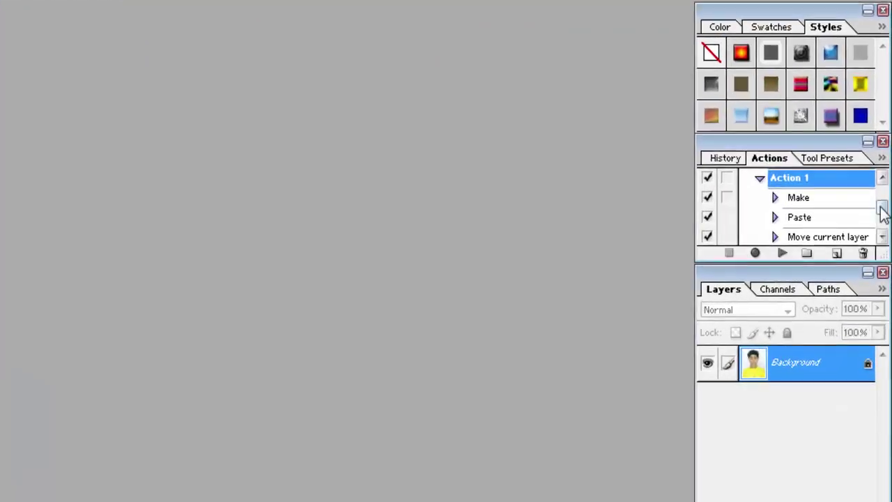
pyautogui.moveTo(882, 209); pyautogui.dragTo(882, 219)
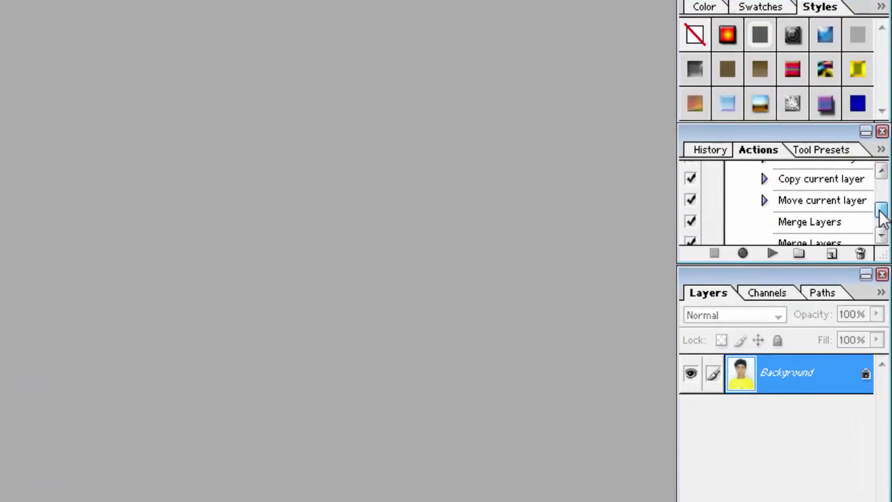
# Step: Create a new action assigned to function key F2 and begin recording it
pyautogui.click(830, 255)
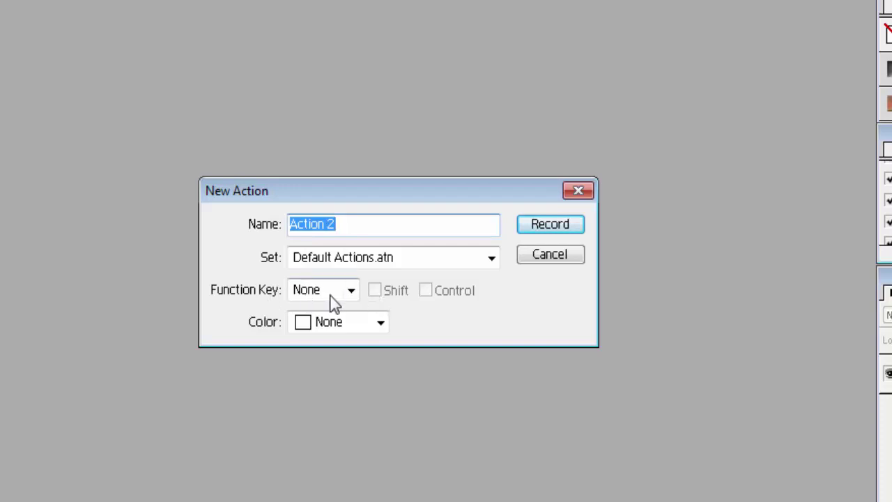
pyautogui.click(338, 293)
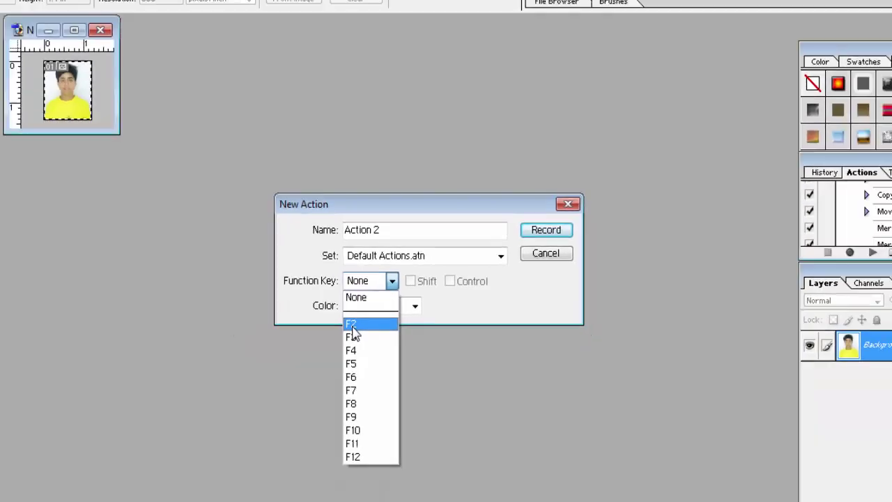
pyautogui.click(383, 315)
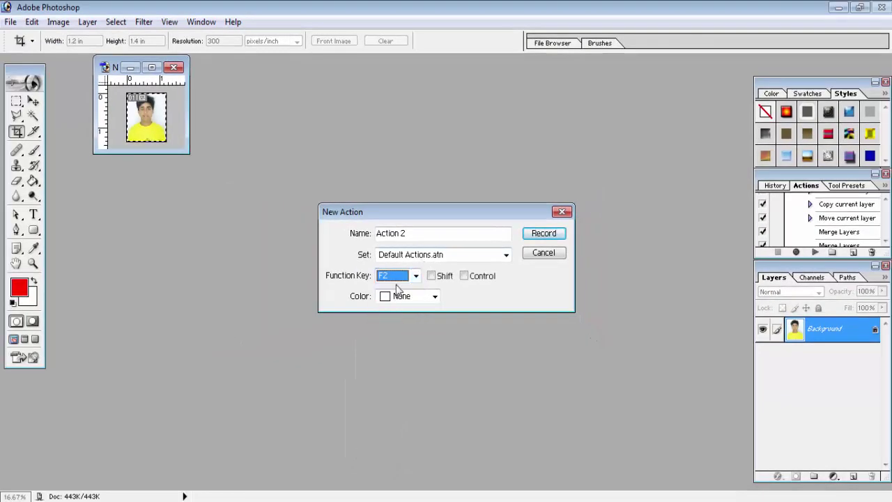
pyautogui.click(543, 233)
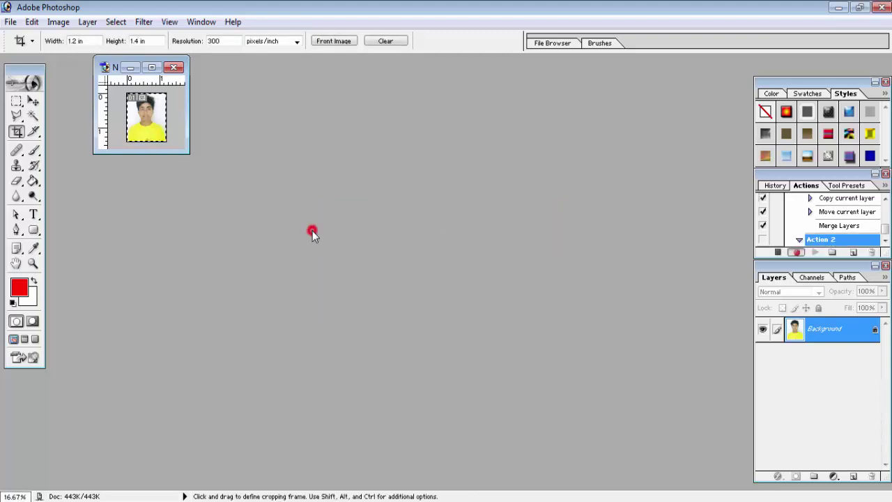
# Step: Create a blank white document from the 4 x 6 preset at 300 ppi, then move its window aside
pyautogui.hotkey('ctrl', 'n')
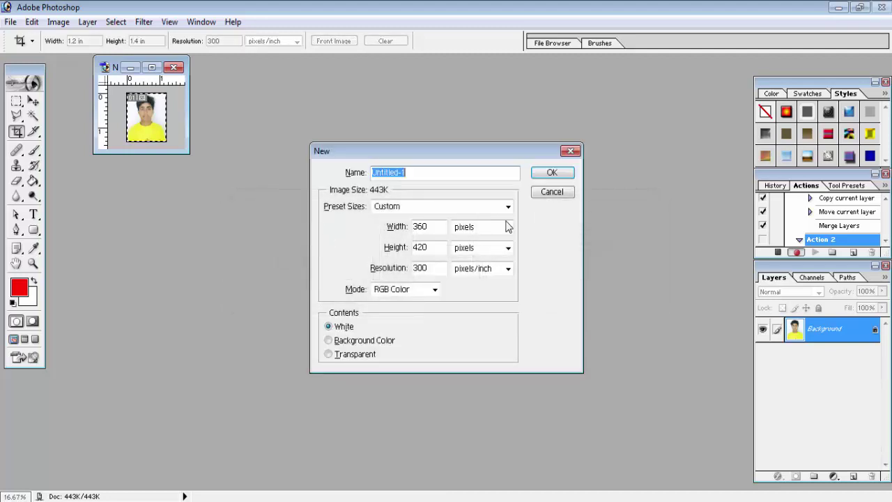
pyautogui.click(432, 207)
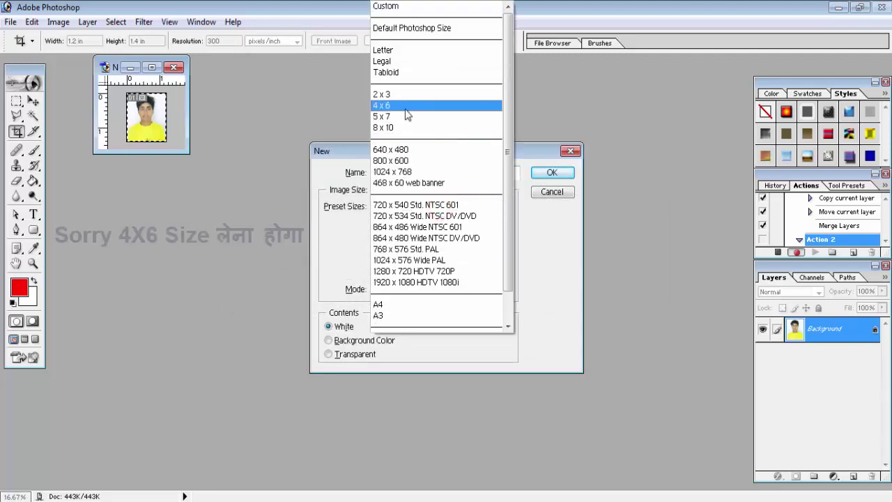
pyautogui.click(405, 109)
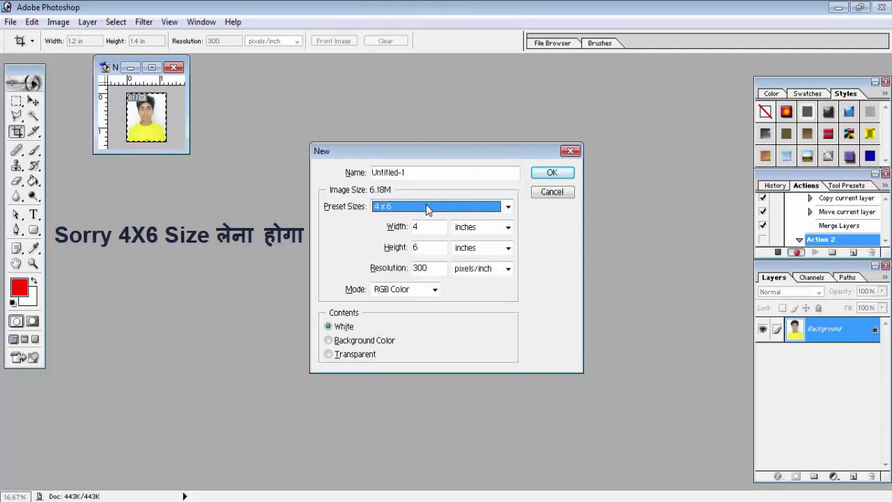
pyautogui.click(554, 173)
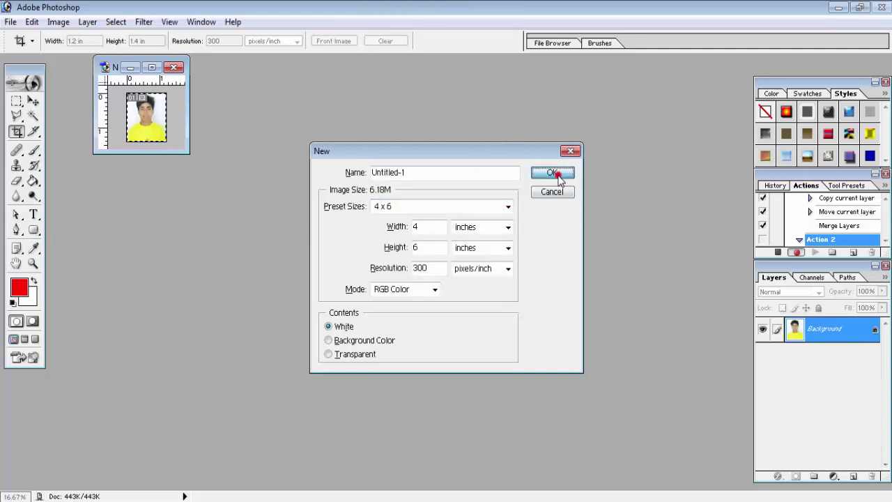
pyautogui.moveTo(158, 78); pyautogui.dragTo(411, 106)
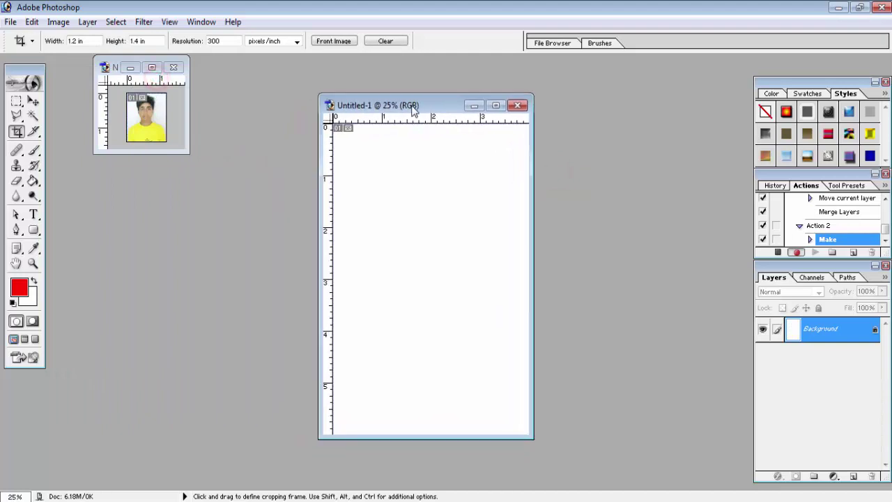
# Step: With the Move tool, bring the passport photo onto the Untitled-1 page as Layer 1
pyautogui.click(33, 101)
pyautogui.click(166, 103)
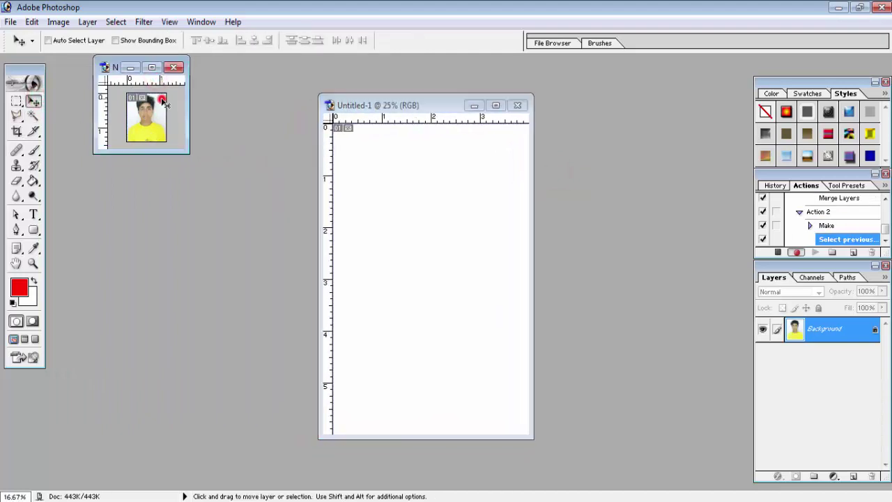
pyautogui.click(448, 184)
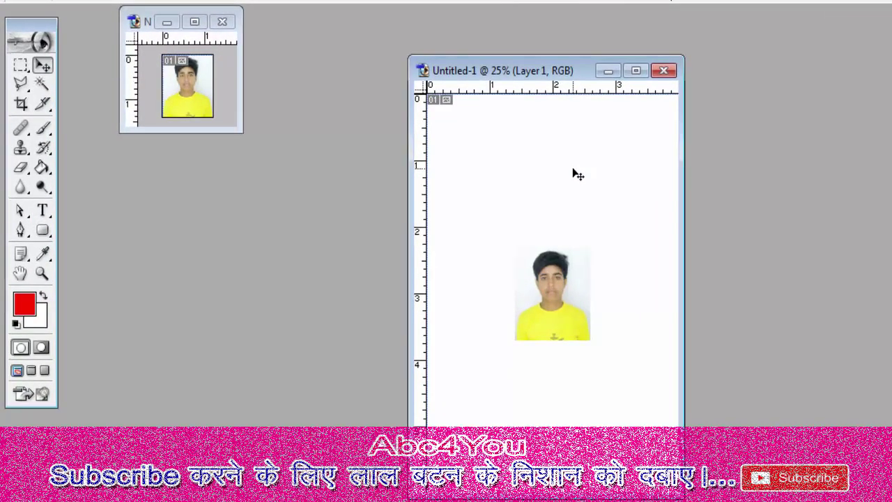
pyautogui.click(546, 312)
# Step: Position the first passport photo in the page's top-left corner using shift-arrow nudges
pyautogui.moveTo(546, 311); pyautogui.dragTo(469, 180)
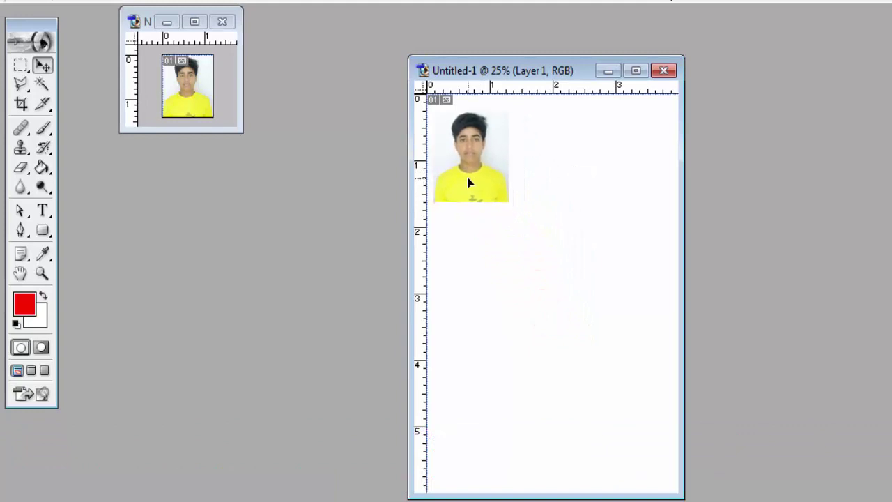
pyautogui.hotkey('shift', 'Up')
pyautogui.hotkey('shift', 'Up')
pyautogui.hotkey('shift', 'Up')
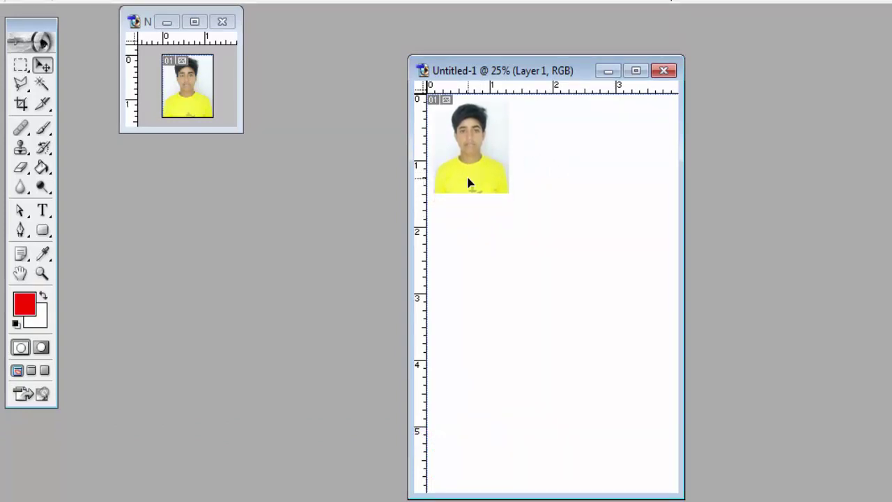
pyautogui.hotkey('shift', 'Right')
pyautogui.hotkey('shift', 'Left')
pyautogui.hotkey('shift', 'Left')
pyautogui.hotkey('shift', 'Left')
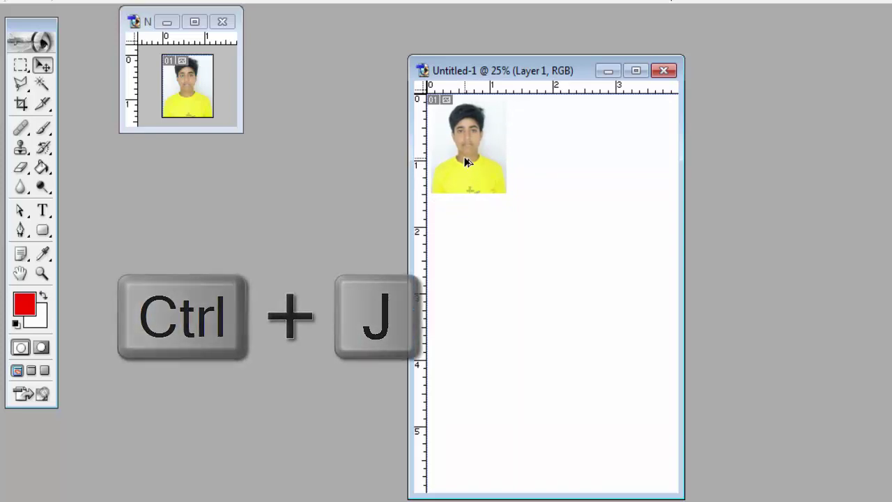
# Step: Place second and third photo copies side by side to its right, aligned in one row
pyautogui.moveTo(464, 159); pyautogui.dragTo(545, 161)
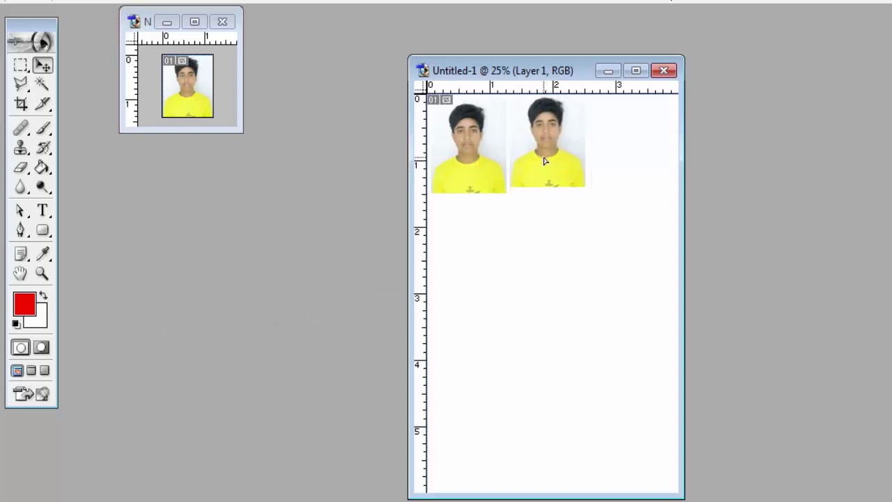
pyautogui.hotkey('shift', 'Down')
pyautogui.hotkey('shift', 'Down')
pyautogui.hotkey('shift', 'Down')
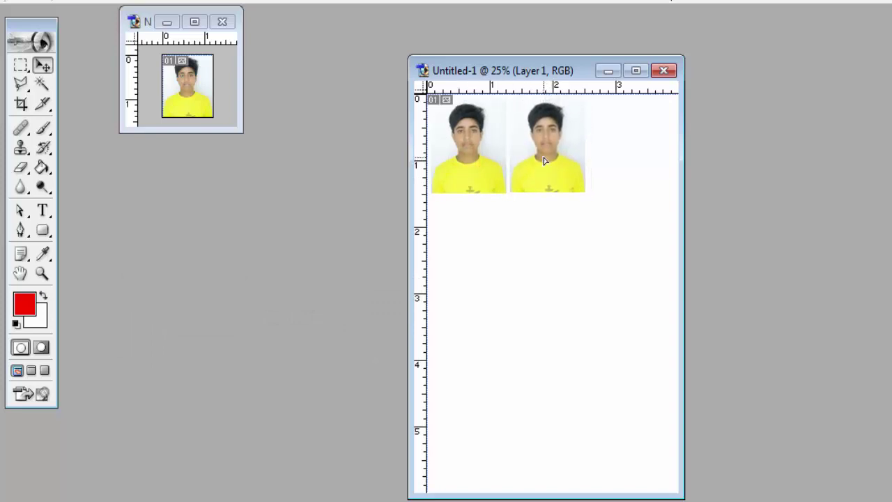
pyautogui.hotkey('shift', 'Down')
pyautogui.hotkey('shift', 'Right')
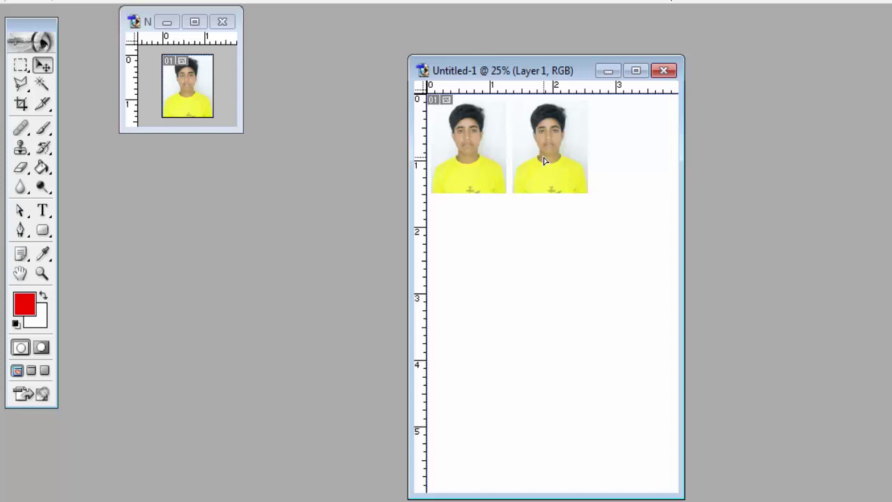
pyautogui.moveTo(544, 160); pyautogui.dragTo(625, 161)
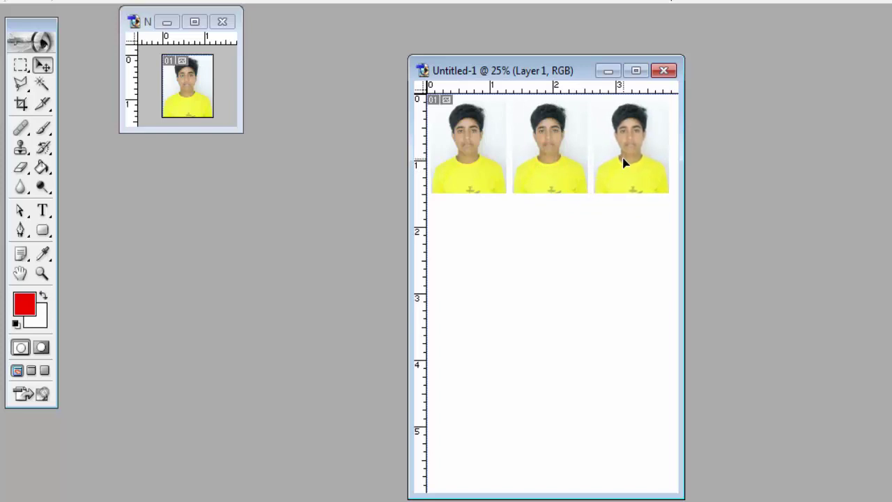
# Step: Merge the top row, copy it, and nudge the copy into place directly beneath
pyautogui.hotkey('ctrl', 'e')
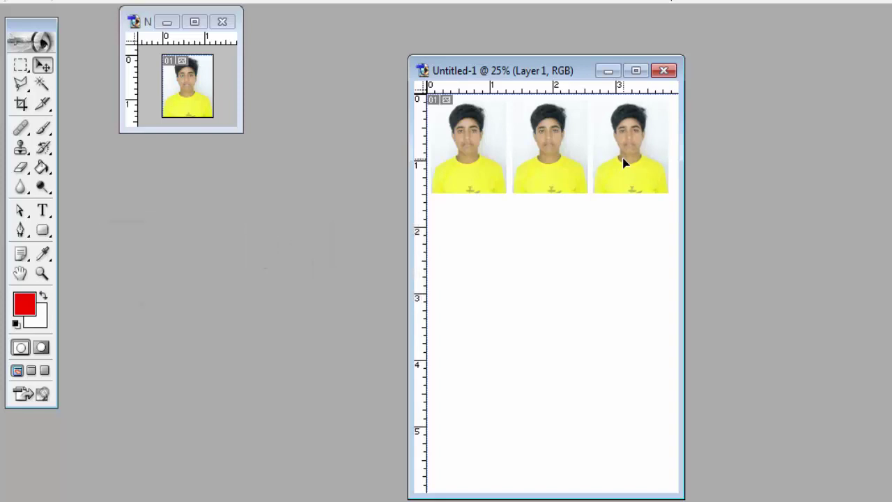
pyautogui.hotkey('ctrl', 'z')
pyautogui.hotkey('ctrl', 'z')
pyautogui.moveTo(552, 208); pyautogui.dragTo(563, 234)
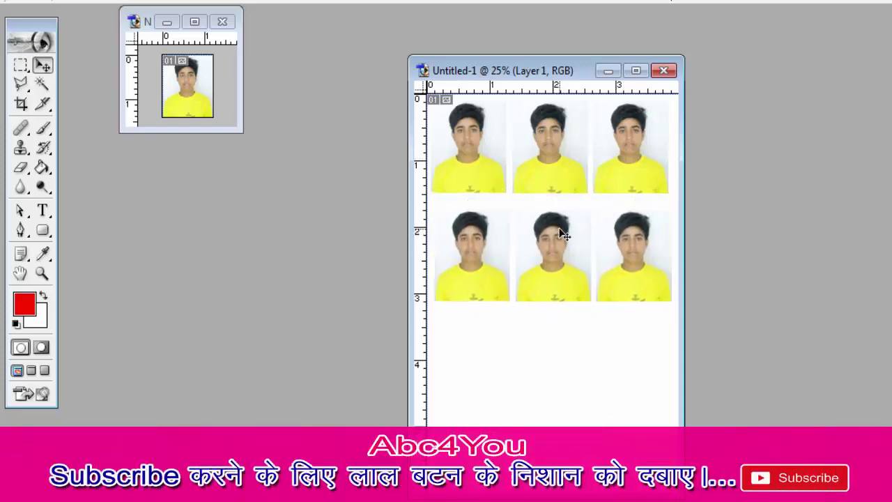
pyautogui.hotkey('shift', 'Up')
pyautogui.hotkey('shift', 'Up')
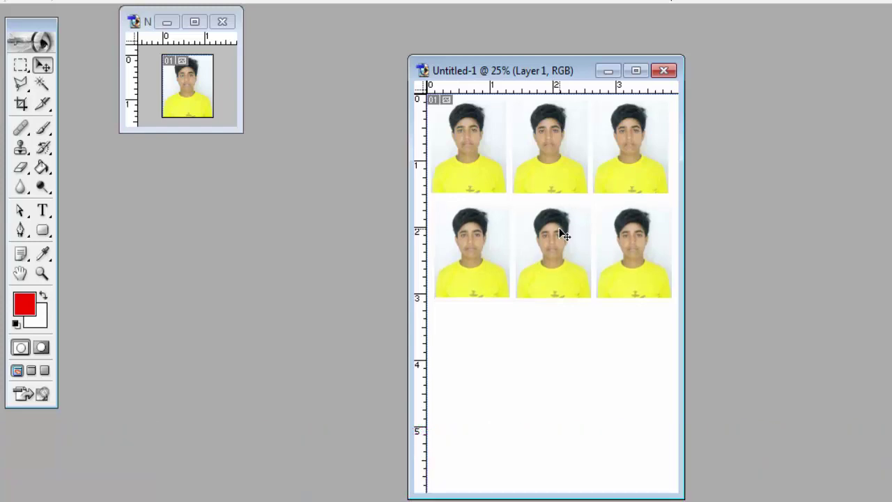
pyautogui.hotkey('shift', 'Up')
pyautogui.hotkey('shift', 'Up')
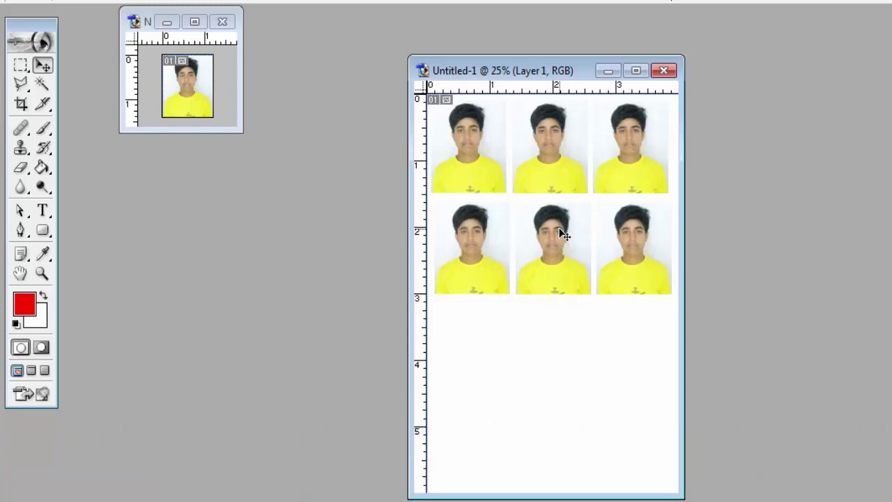
pyautogui.hotkey('shift', 'Left')
pyautogui.hotkey('shift', 'Left')
pyautogui.hotkey('shift', 'Up')
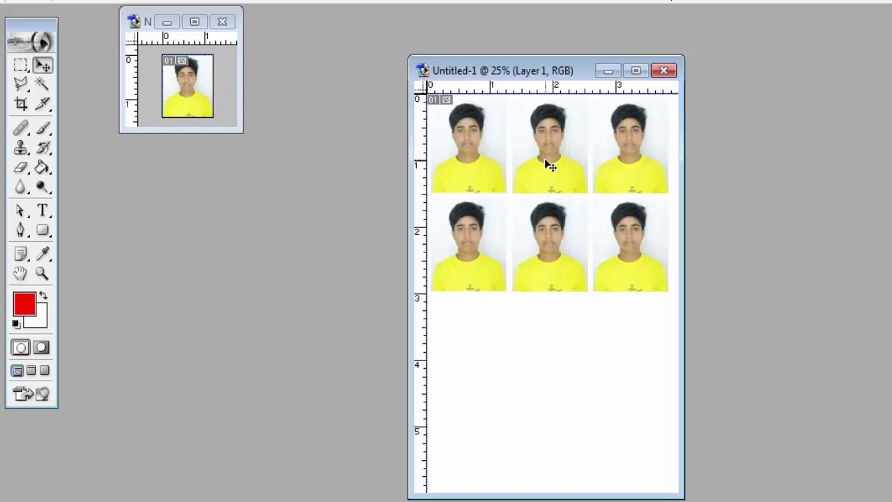
# Step: Drag a copy of the two rows down to form rows three and four, nudging into alignment
pyautogui.moveTo(545, 161); pyautogui.dragTo(550, 360)
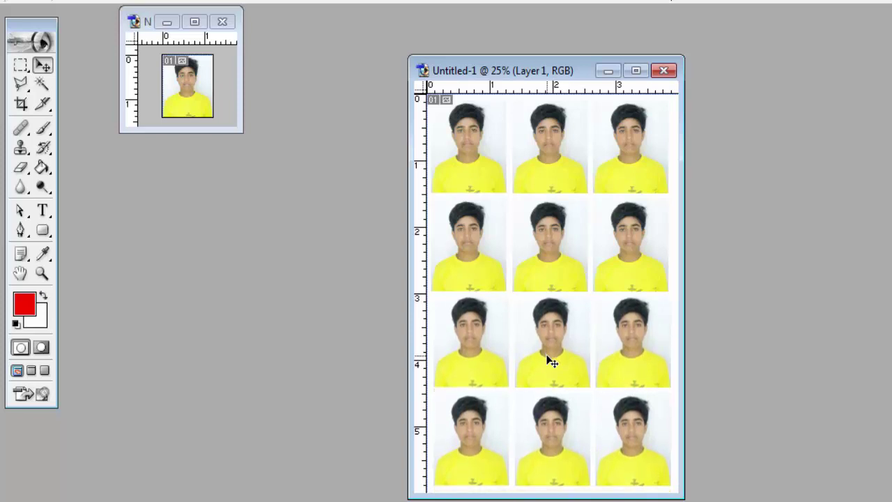
pyautogui.hotkey('shift', 'Up')
pyautogui.hotkey('shift', 'Up')
pyautogui.hotkey('shift', 'Up')
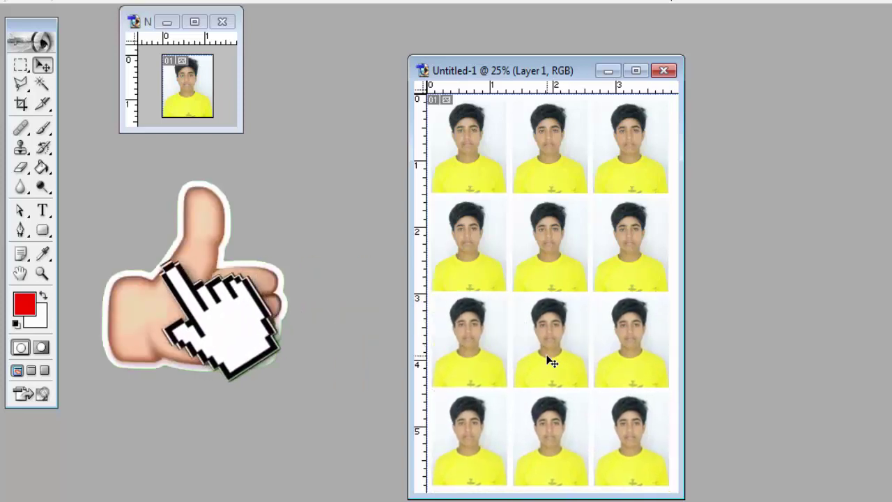
pyautogui.hotkey('shift', 'Down')
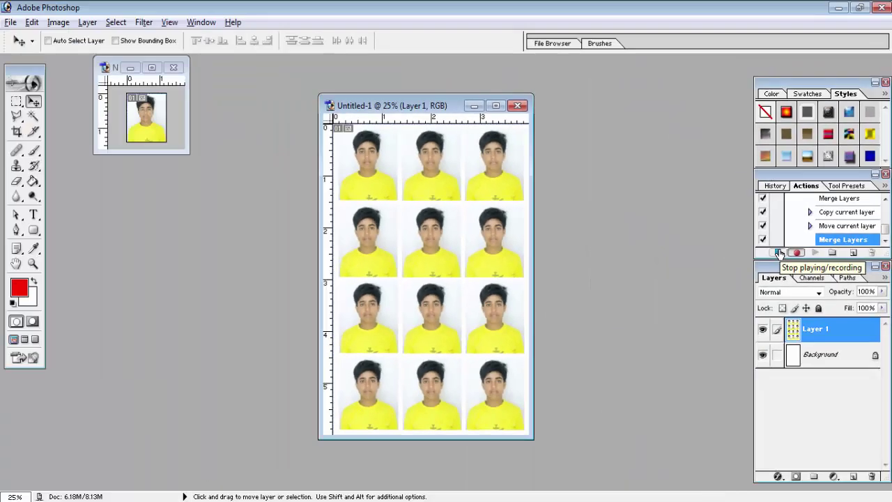
# Step: Stop the action recording and close the tiled photo page without saving
pyautogui.click(779, 252)
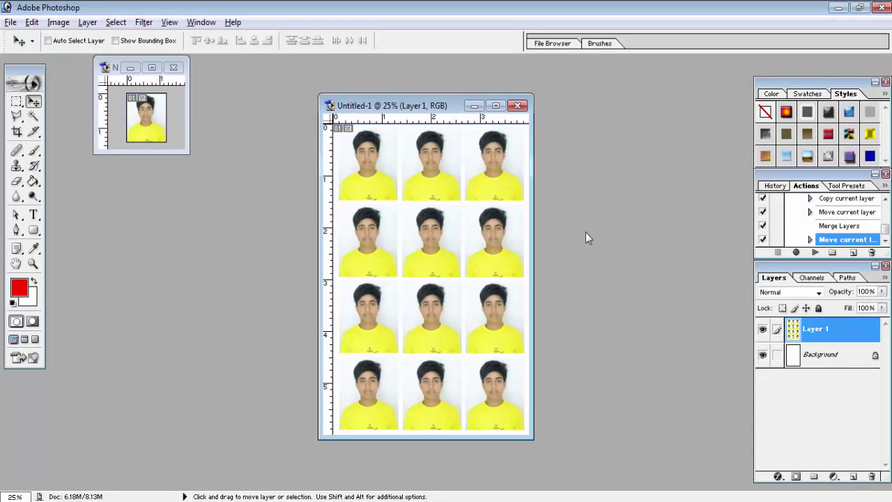
pyautogui.click(882, 7)
pyautogui.click(449, 203)
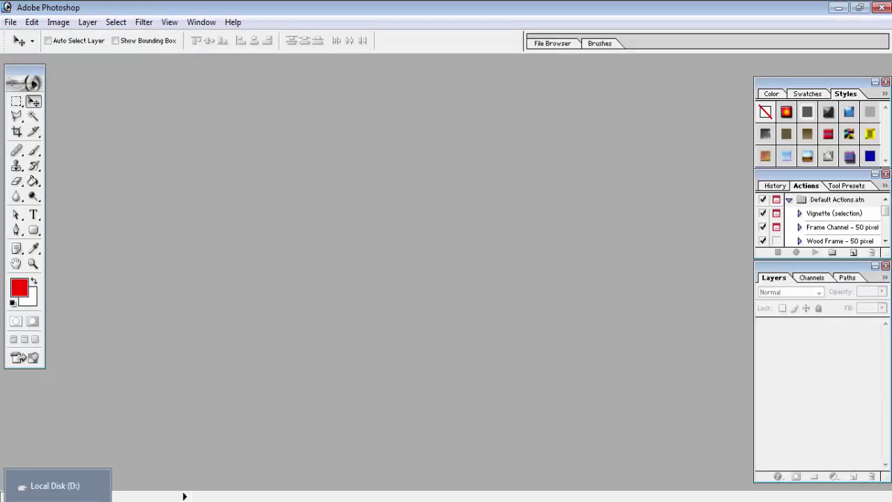
# Step: Preview whatsapp-logo-PNG-Transparent from Local Disk (D:), then close the Photo Viewer
pyautogui.click(55, 484)
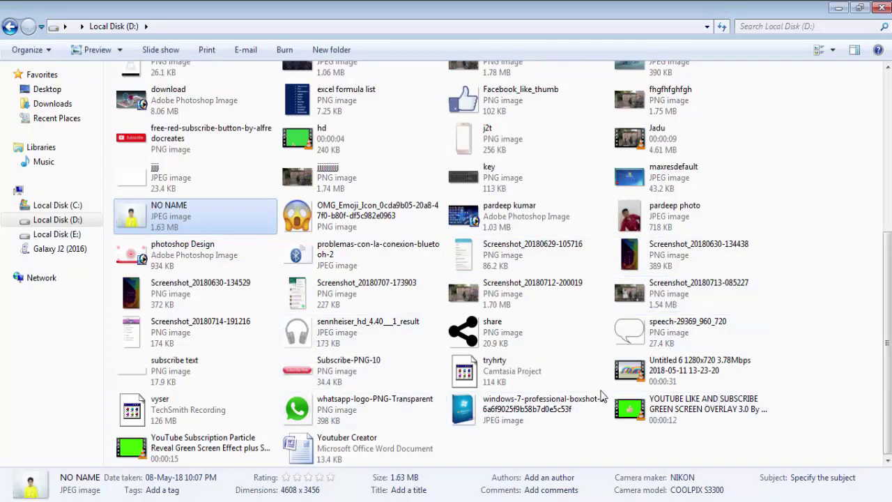
pyautogui.doubleClick(328, 418)
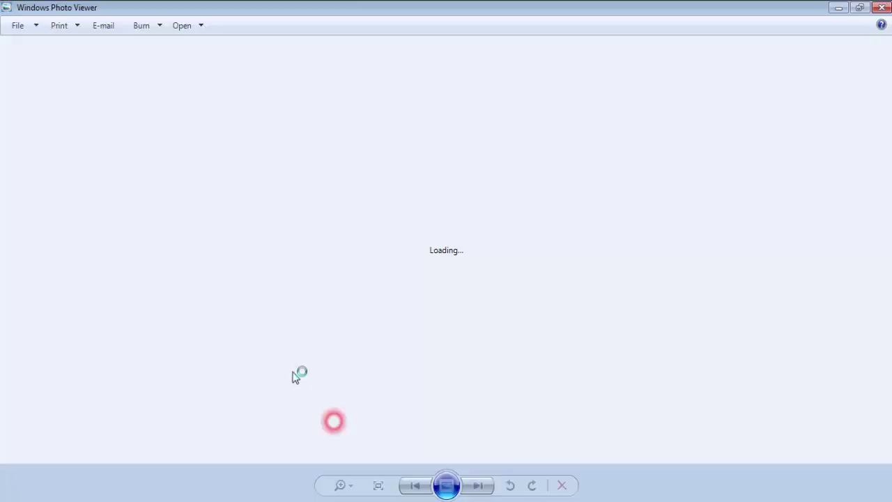
pyautogui.hotkey('alt', 'F4')
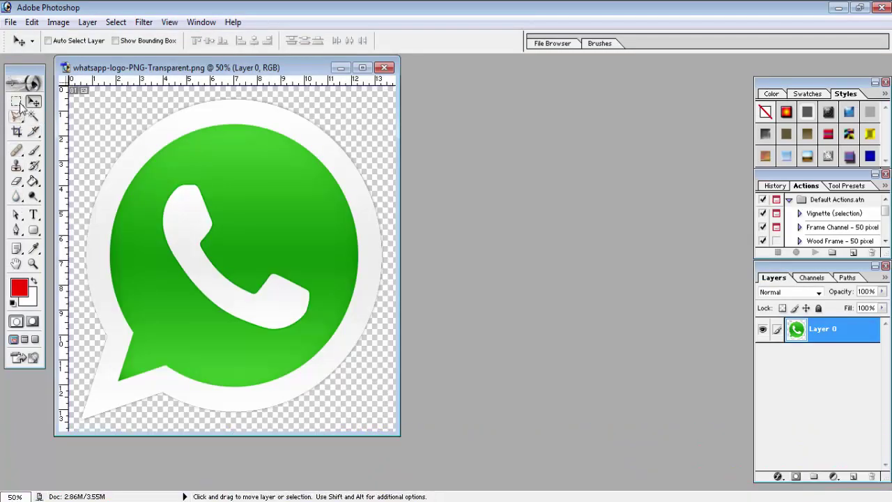
# Step: Crop the WhatsApp logo to 1.2 × 1.4 in at 300
pyautogui.click(33, 181)
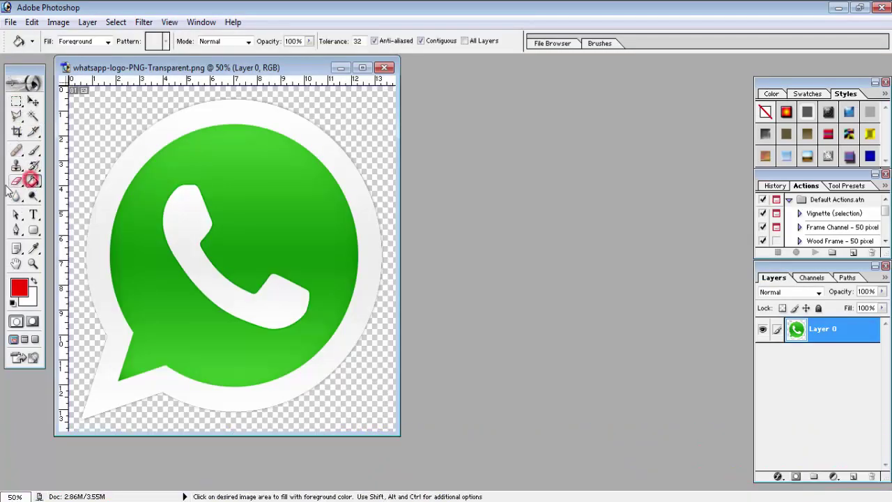
pyautogui.click(17, 131)
pyautogui.moveTo(98, 103)
pyautogui.mouseDown()
pyautogui.moveTo(264, 226)
pyautogui.moveTo(414, 369)
pyautogui.mouseUp()
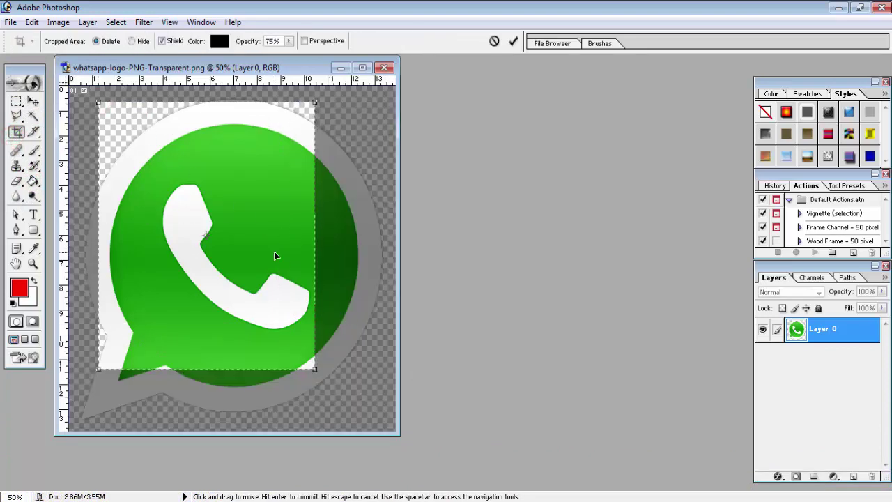
pyautogui.press('Return')
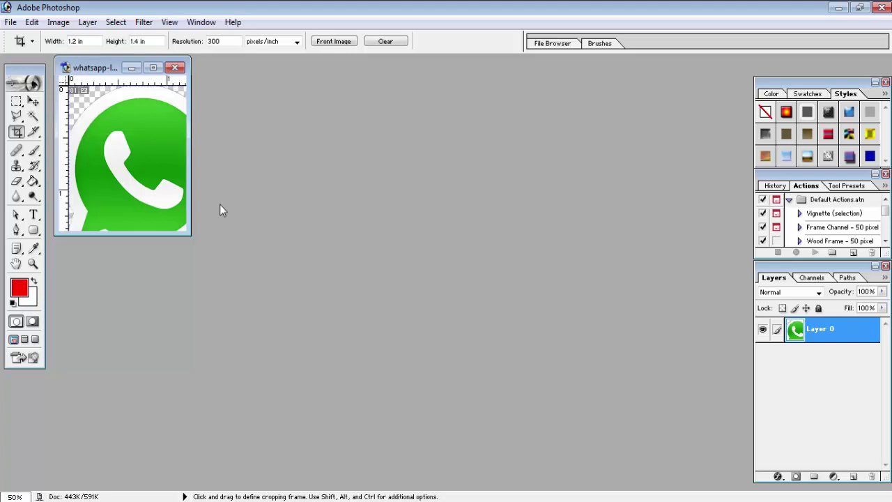
# Step: Copy the whole cropped logo and replay the recorded action to tile twelve copies
pyautogui.hotkey('ctrl', 'a')
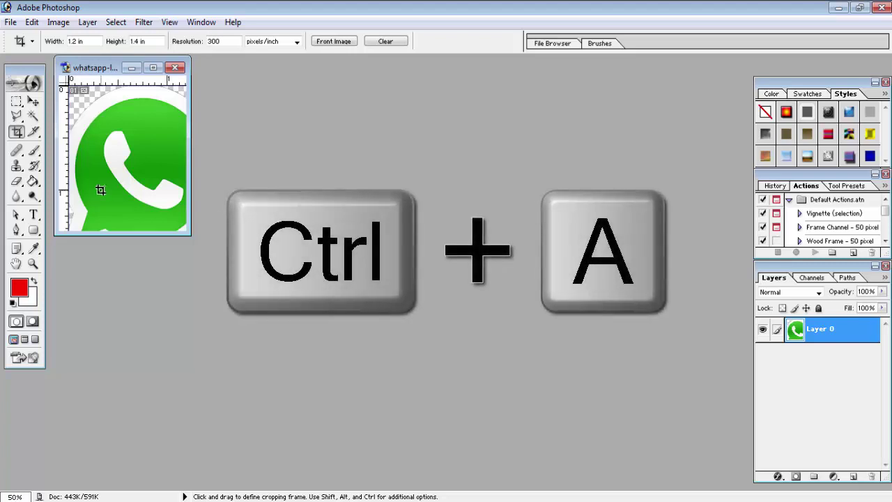
pyautogui.hotkey('ctrl', 'c')
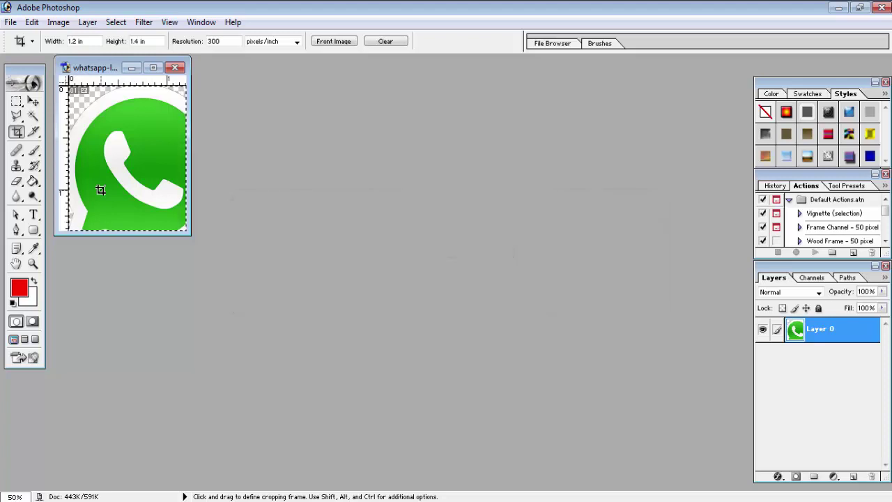
pyautogui.press('F2')
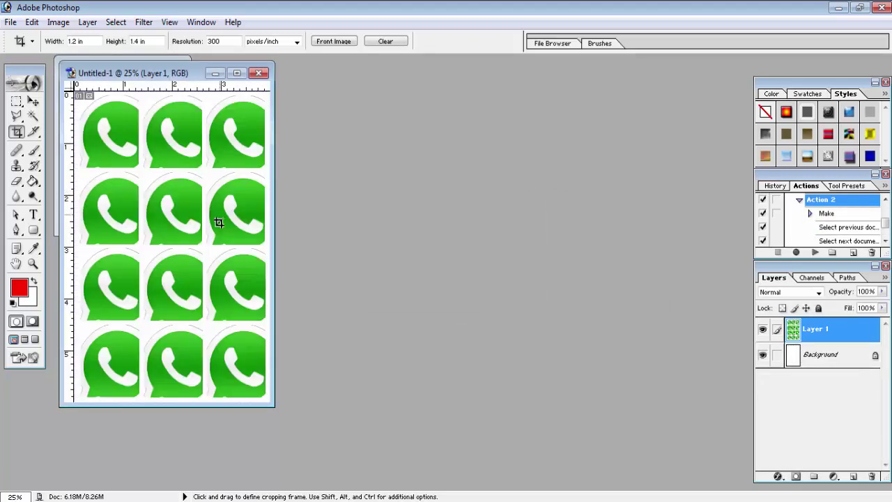
# Step: Discard Untitled-1 and give the cropped logo a 5 px red inside stroke
pyautogui.click(259, 72)
pyautogui.click(448, 203)
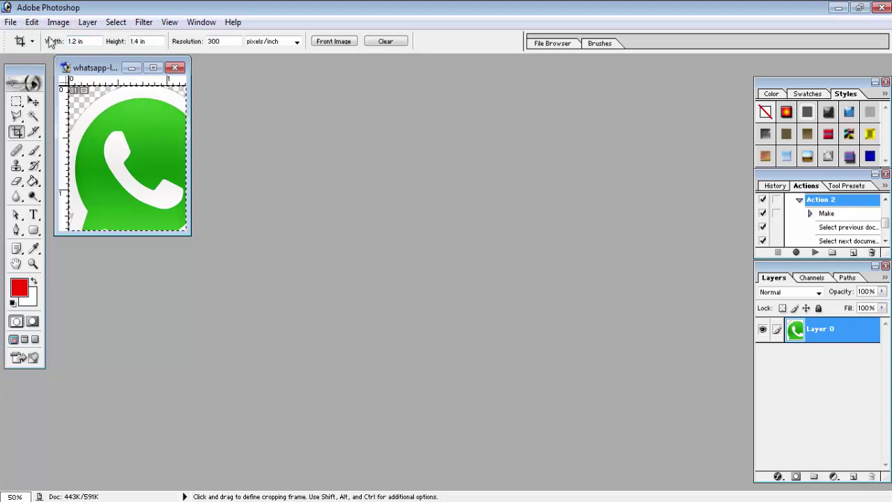
pyautogui.click(32, 22)
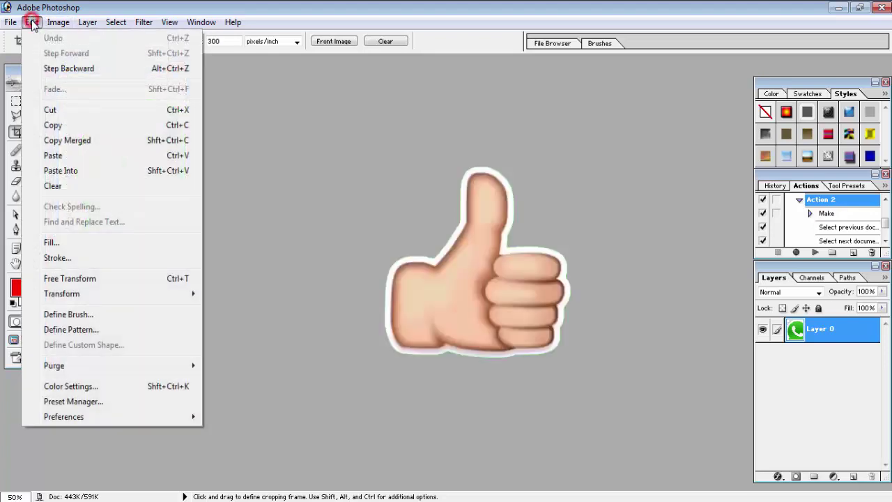
pyautogui.click(57, 257)
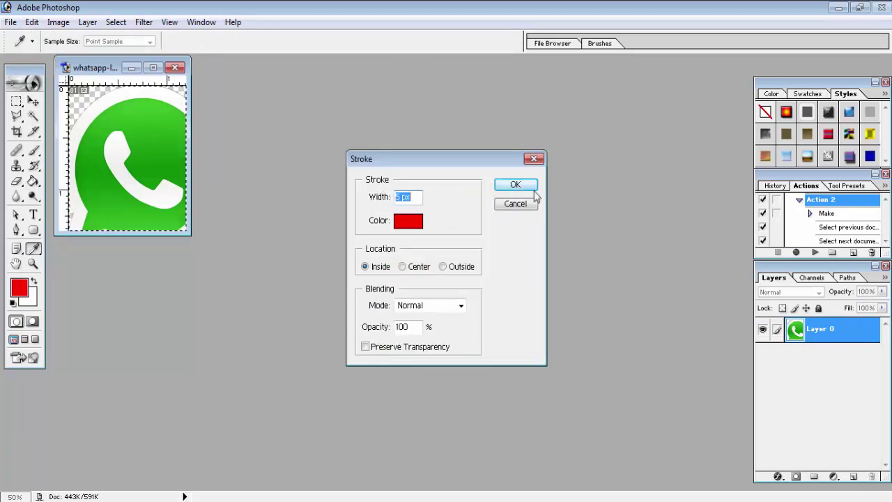
pyautogui.click(512, 187)
pyautogui.press('c')
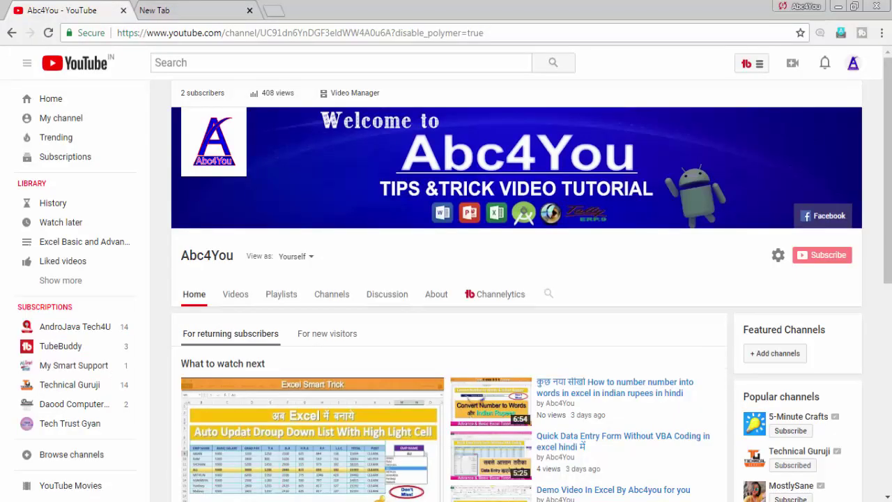
# Step: Switch to the mirrored phone screen showing the Photoshop tutorial video
pyautogui.hotkey('alt', 'Tab')
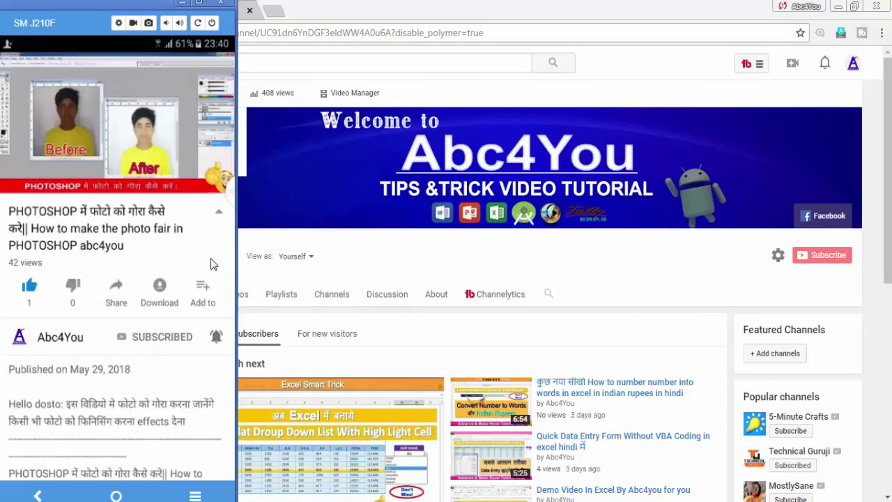